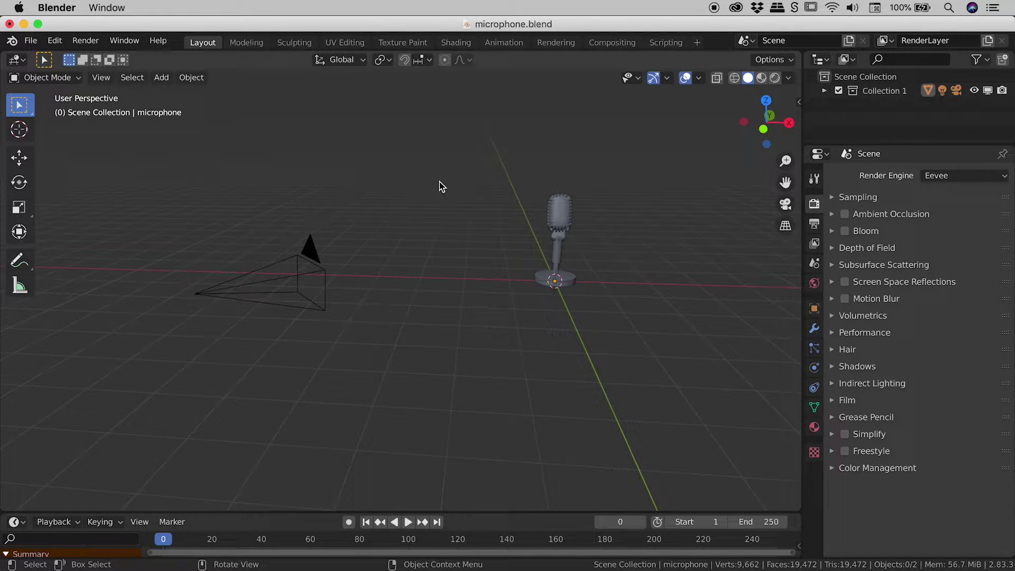
Orbit and pan the viewport around the microphone to frame the scene
{"action": "mouse_move", "coordinate": [435, 183]}
{"action": "middle_mouse_down"}
{"action": "mouse_move", "coordinate": [373, 182]}
{"action": "mouse_move", "coordinate": [385, 220]}
{"action": "mouse_move", "coordinate": [444, 190]}
{"action": "mouse_move", "coordinate": [474, 159]}
{"action": "mouse_move", "coordinate": [390, 166]}
{"action": "mouse_move", "coordinate": [389, 175]}
{"action": "middle_mouse_up"}
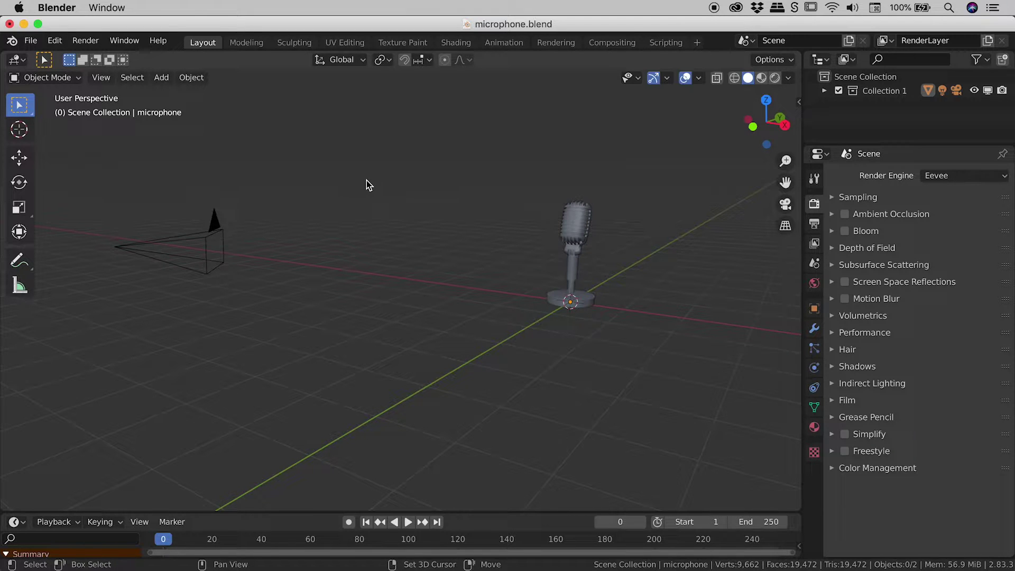
{"action": "mouse_move", "coordinate": [366, 179]}
{"action": "middle_mouse_down", "text": "shift"}
{"action": "mouse_move", "coordinate": [412, 200]}
{"action": "mouse_move", "coordinate": [483, 199]}
{"action": "mouse_move", "coordinate": [318, 203]}
{"action": "mouse_move", "coordinate": [404, 149]}
{"action": "mouse_move", "coordinate": [313, 193]}
{"action": "mouse_move", "coordinate": [446, 281]}
{"action": "mouse_move", "coordinate": [413, 188]}
{"action": "mouse_move", "coordinate": [377, 173]}
{"action": "middle_mouse_up", "text": "shift"}
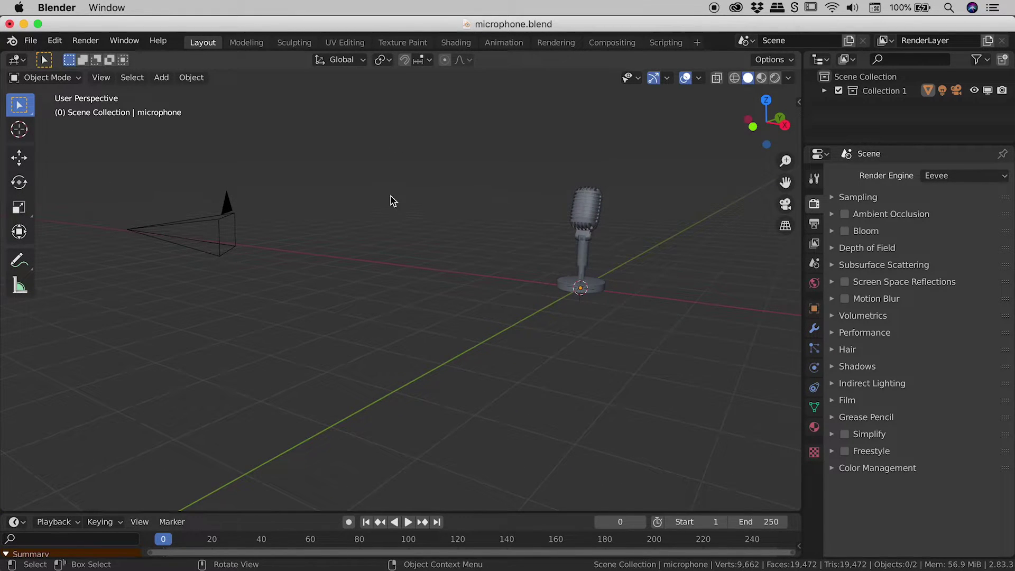
{"action": "scroll", "coordinate": [392, 198], "scroll_direction": "up", "scroll_amount": 5}
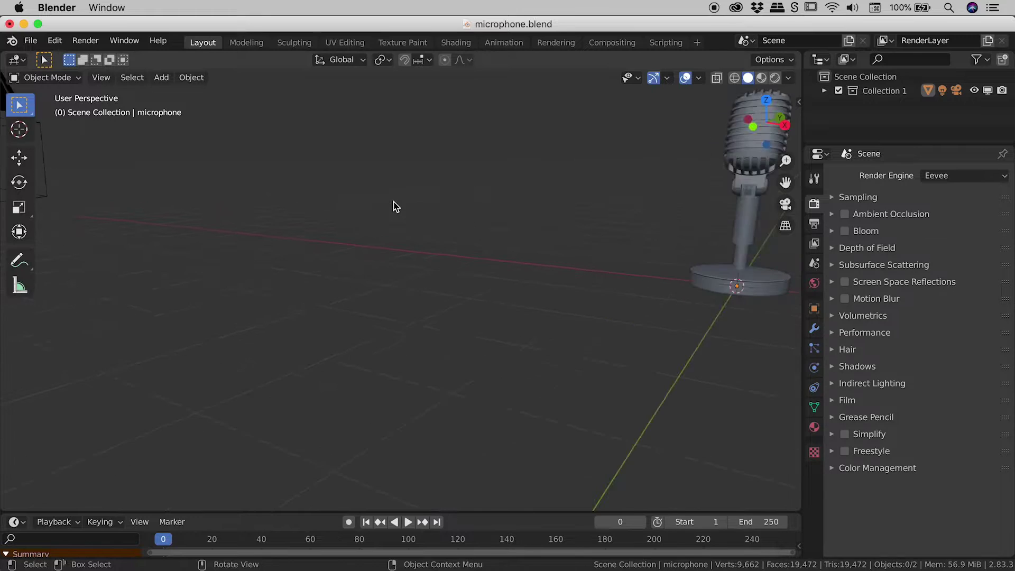
{"action": "scroll", "coordinate": [395, 205], "scroll_direction": "down", "scroll_amount": 6}
{"action": "scroll", "coordinate": [394, 206], "scroll_direction": "down", "scroll_amount": 2}
{"action": "mouse_move", "coordinate": [393, 206]}
{"action": "middle_mouse_down"}
{"action": "mouse_move", "coordinate": [397, 234]}
{"action": "mouse_move", "coordinate": [455, 212]}
{"action": "mouse_move", "coordinate": [385, 212]}
{"action": "mouse_move", "coordinate": [401, 229]}
{"action": "mouse_move", "coordinate": [424, 231]}
{"action": "mouse_move", "coordinate": [402, 261]}
{"action": "mouse_move", "coordinate": [524, 230]}
{"action": "mouse_move", "coordinate": [430, 245]}
{"action": "mouse_move", "coordinate": [440, 236]}
{"action": "middle_mouse_up"}
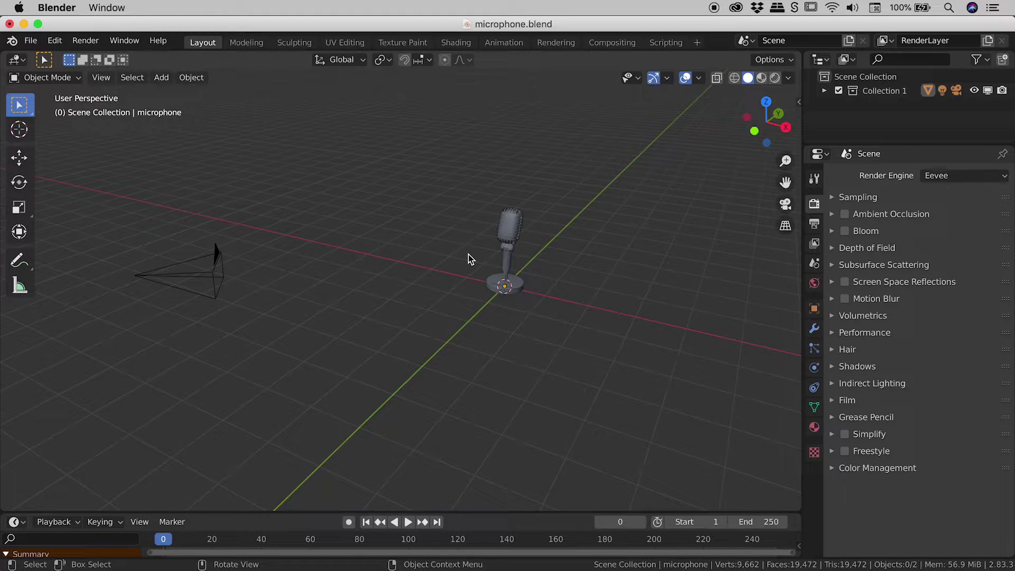
{"action": "left_click", "coordinate": [786, 205]}
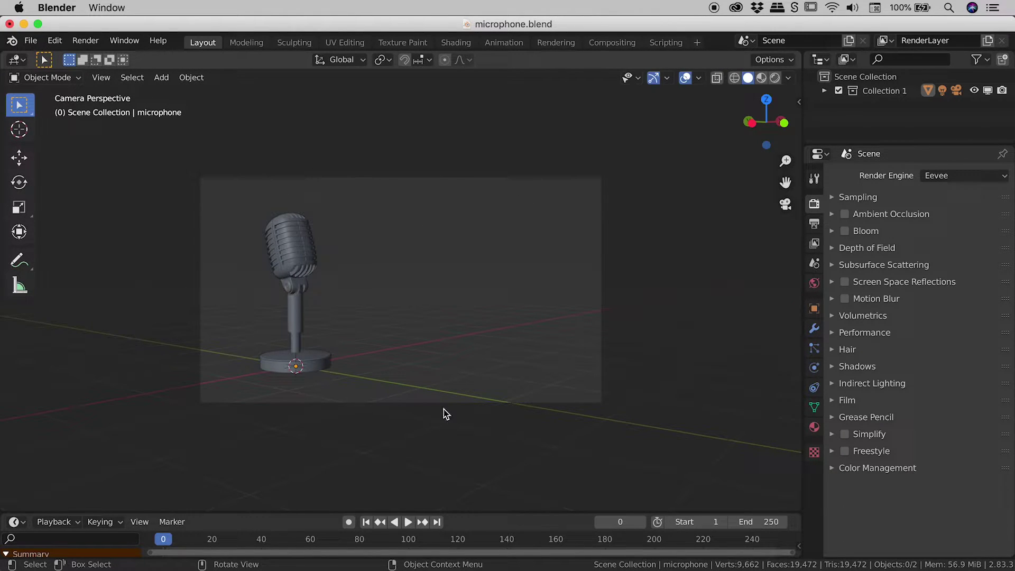
{"action": "left_click", "coordinate": [785, 205]}
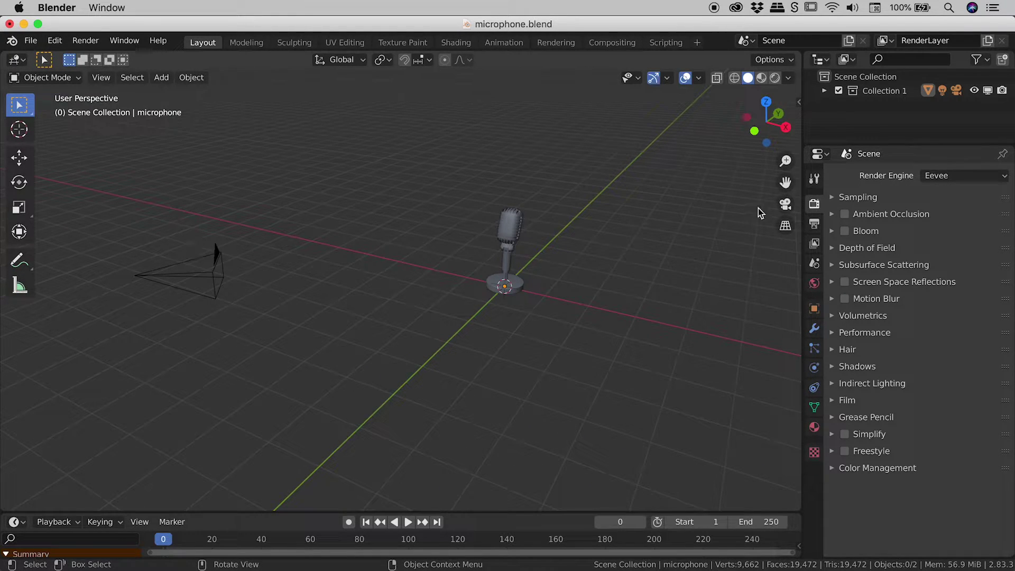
{"action": "left_click", "coordinate": [785, 204]}
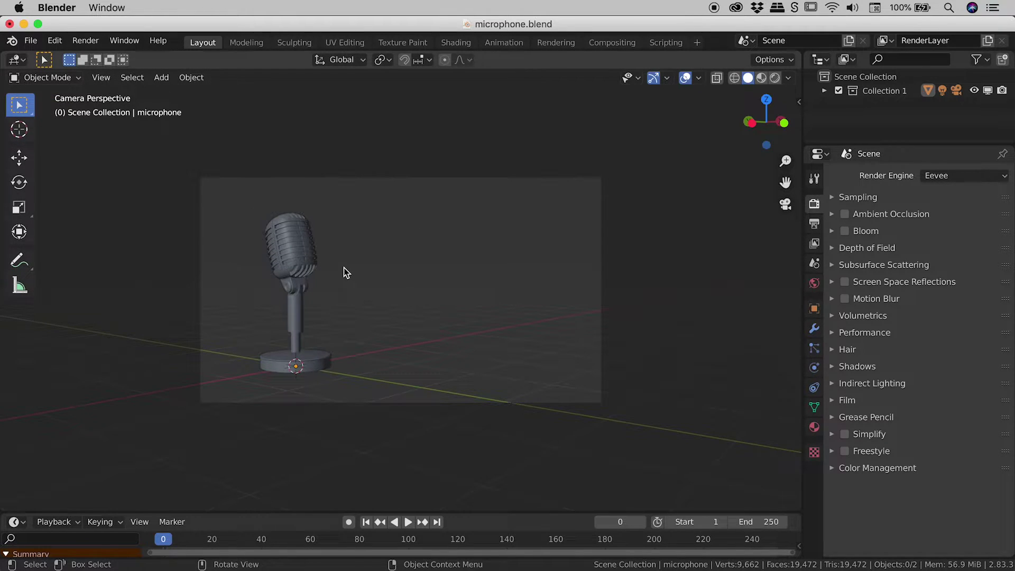
Render a still image of the microphone from the camera and move the render window aside
{"action": "left_click", "coordinate": [86, 41]}
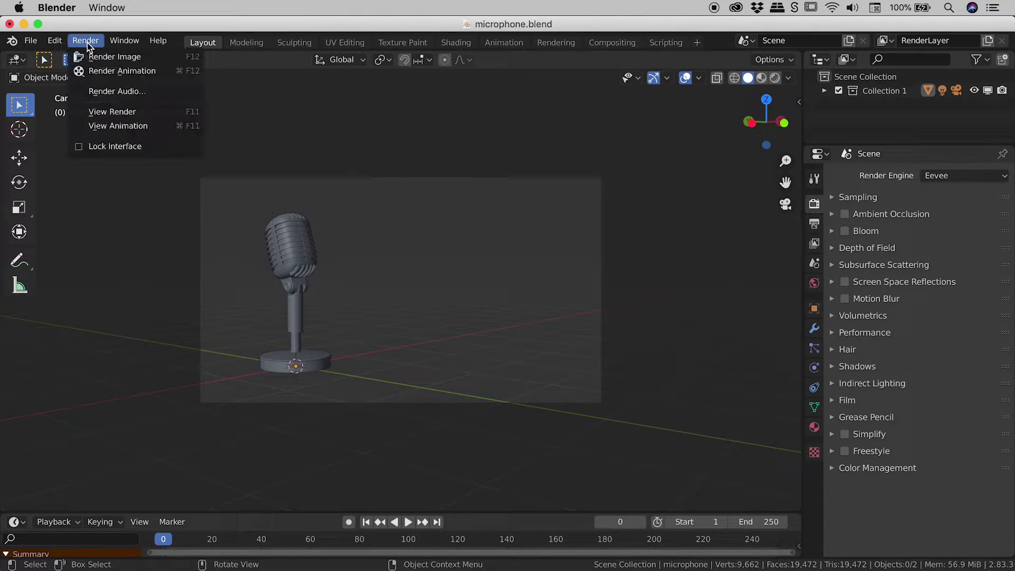
{"action": "left_click", "coordinate": [111, 56]}
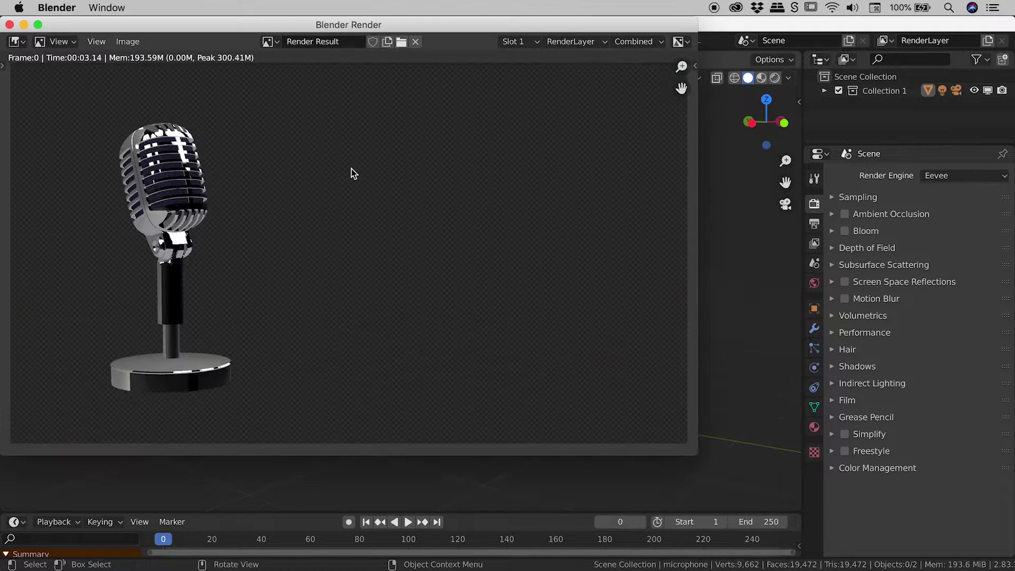
{"action": "mouse_move", "coordinate": [154, 33]}
{"action": "left_mouse_down"}
{"action": "mouse_move", "coordinate": [178, 61]}
{"action": "mouse_move", "coordinate": [781, 116]}
{"action": "left_mouse_up"}
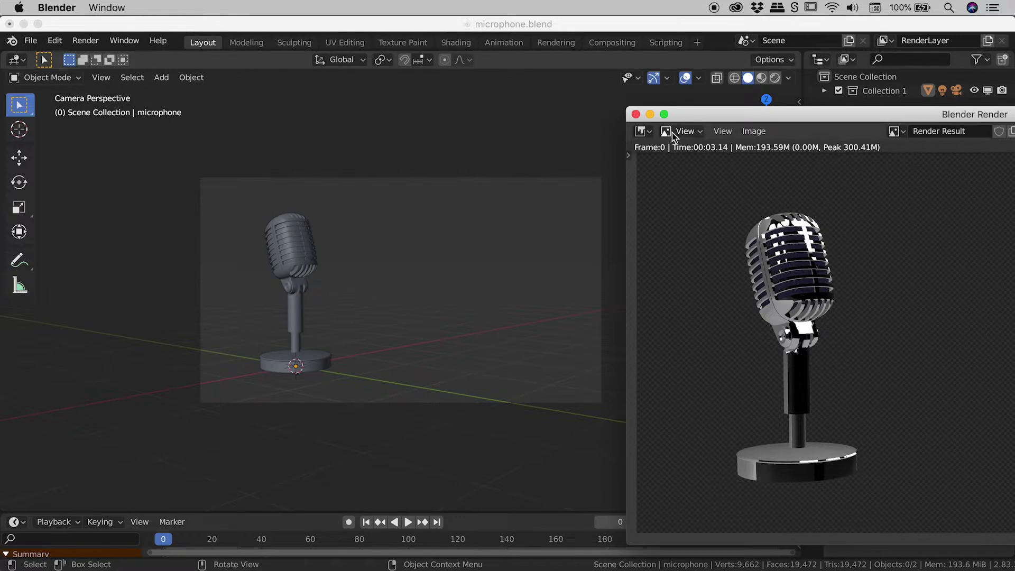
Close the render window, leave camera view, and move the camera to a new position
{"action": "left_click", "coordinate": [635, 114]}
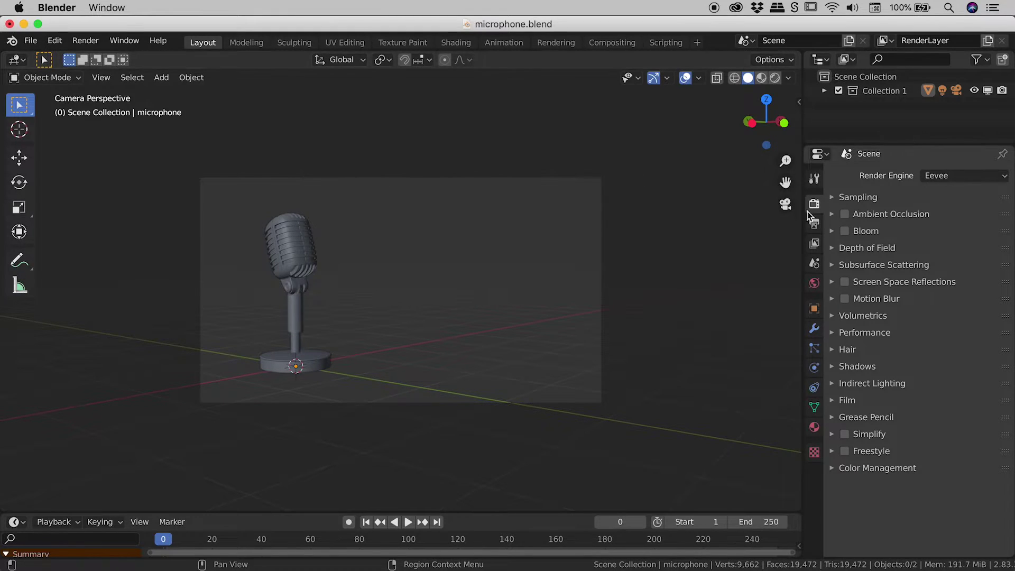
{"action": "left_click", "coordinate": [786, 205]}
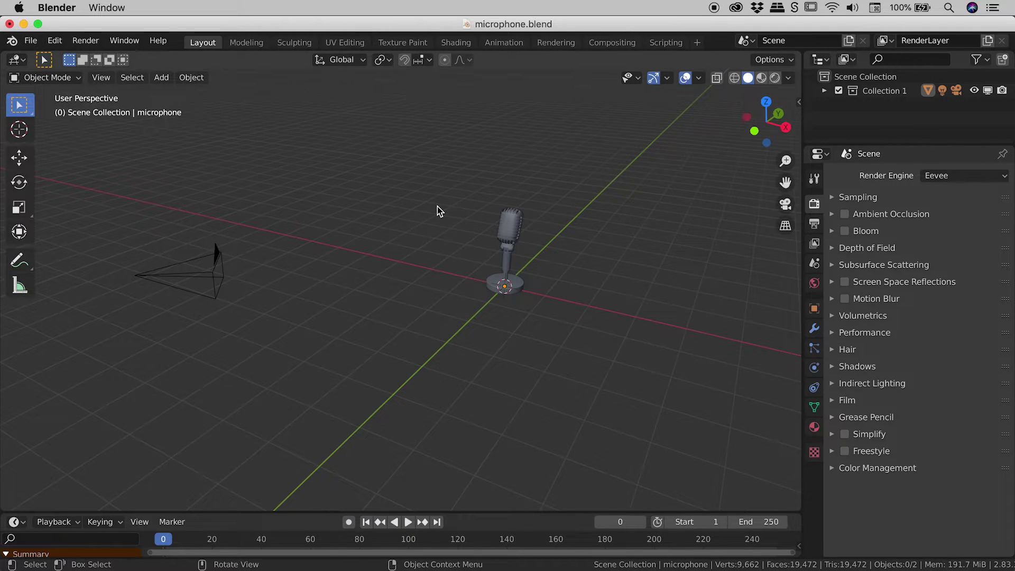
{"action": "left_click_drag", "start_coordinate": [127, 229], "coordinate": [243, 297]}
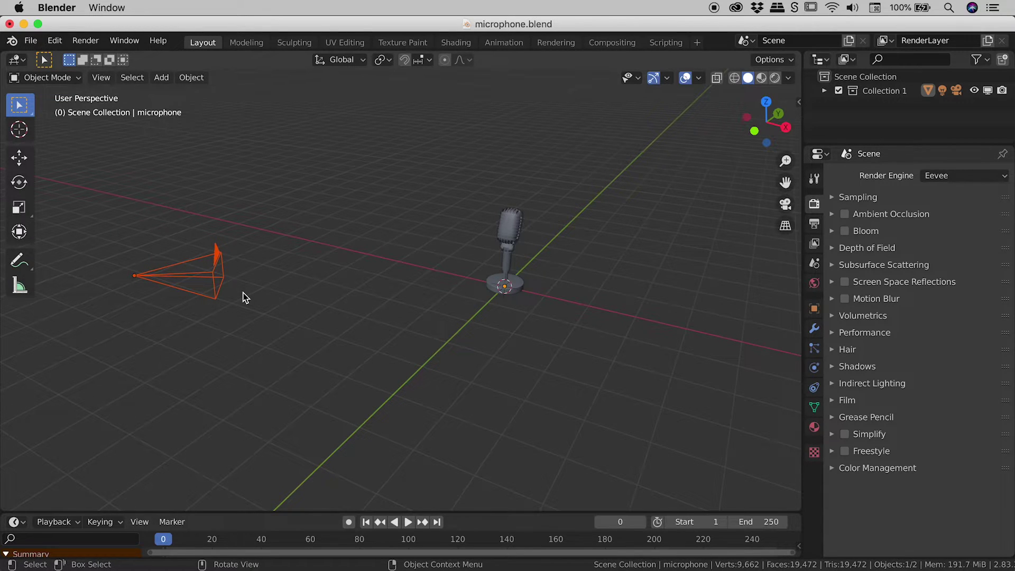
{"action": "key", "text": "g"}
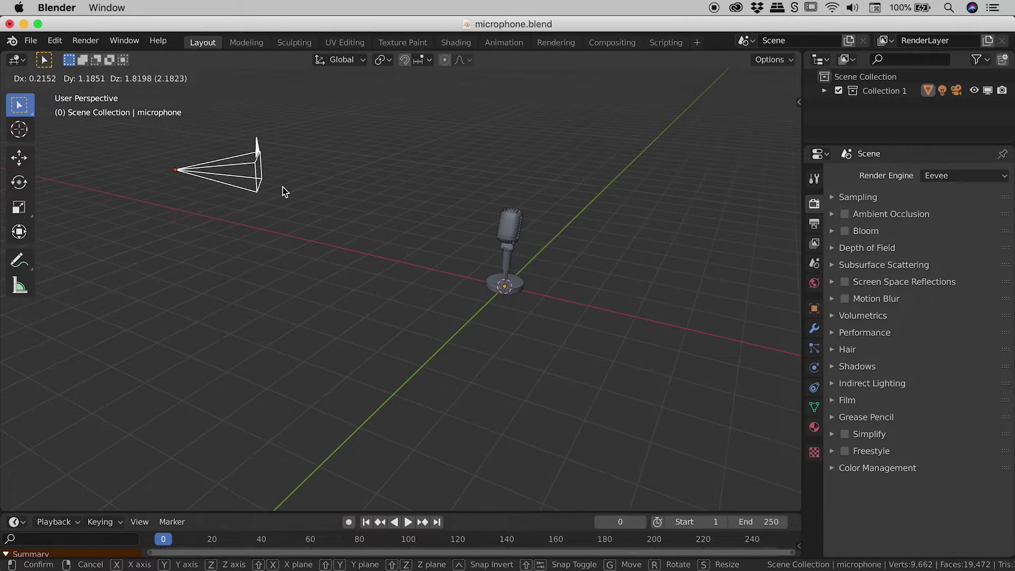
{"action": "left_click", "coordinate": [282, 187]}
Rotate the camera, check the shot through it, rotate it again, then deselect it
{"action": "key", "text": "r"}
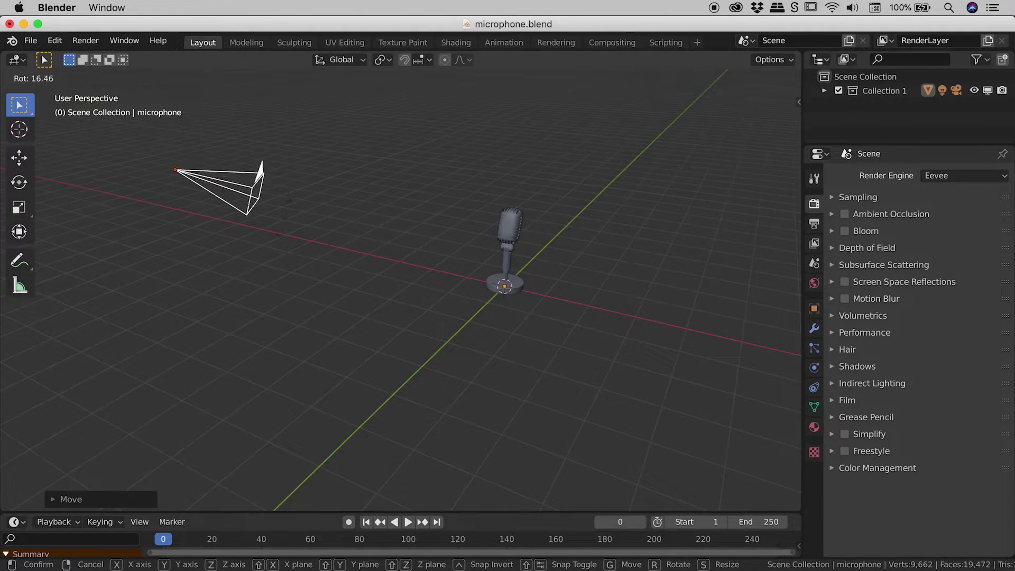
{"action": "left_click", "coordinate": [279, 231]}
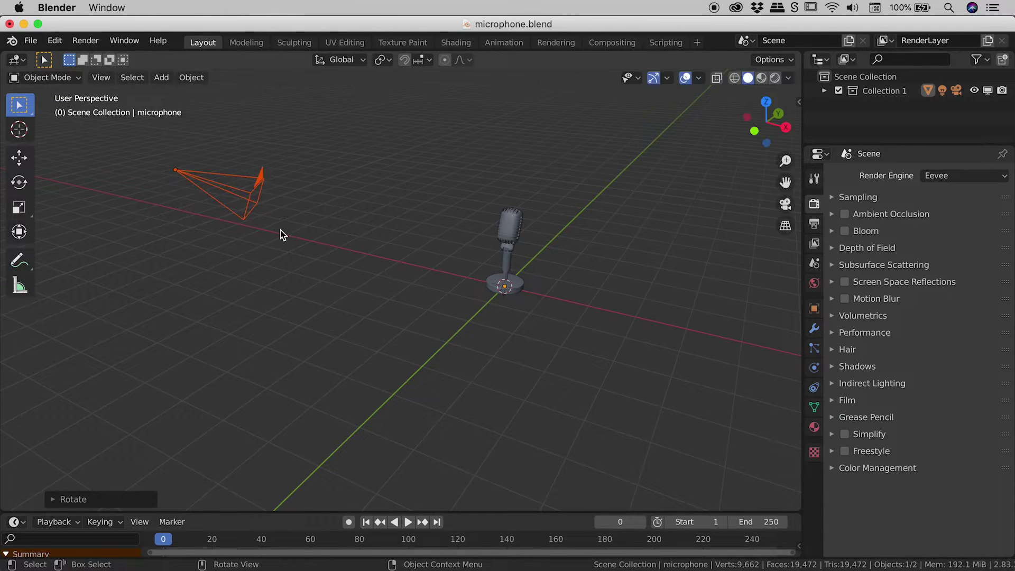
{"action": "left_click", "coordinate": [783, 205]}
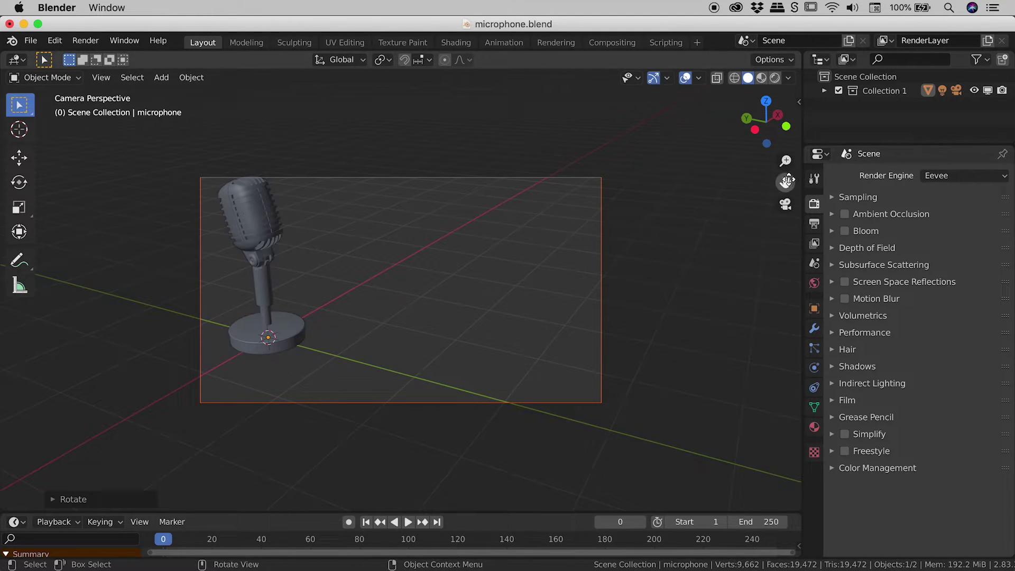
{"action": "left_click", "coordinate": [785, 205]}
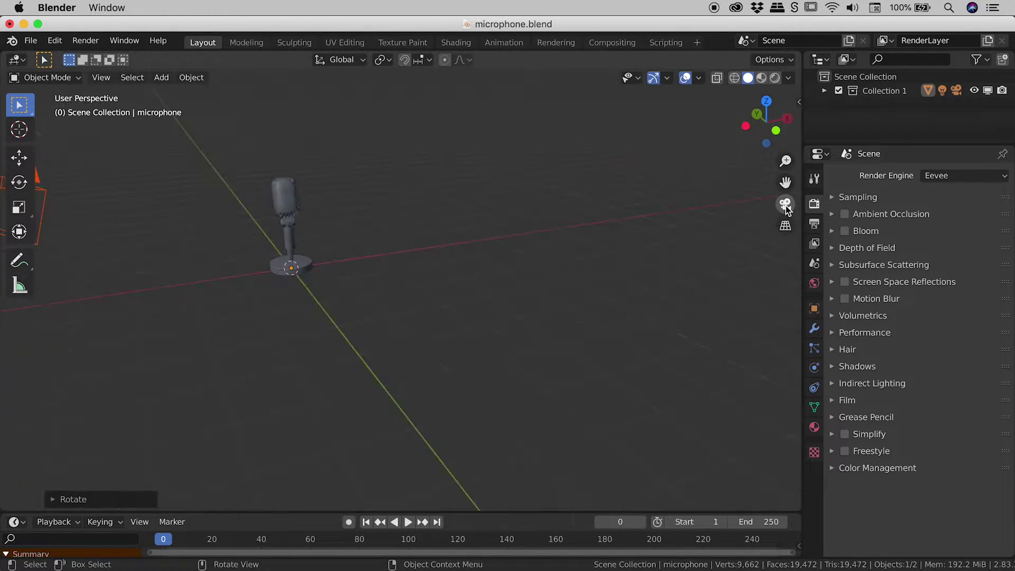
{"action": "key", "text": "r"}
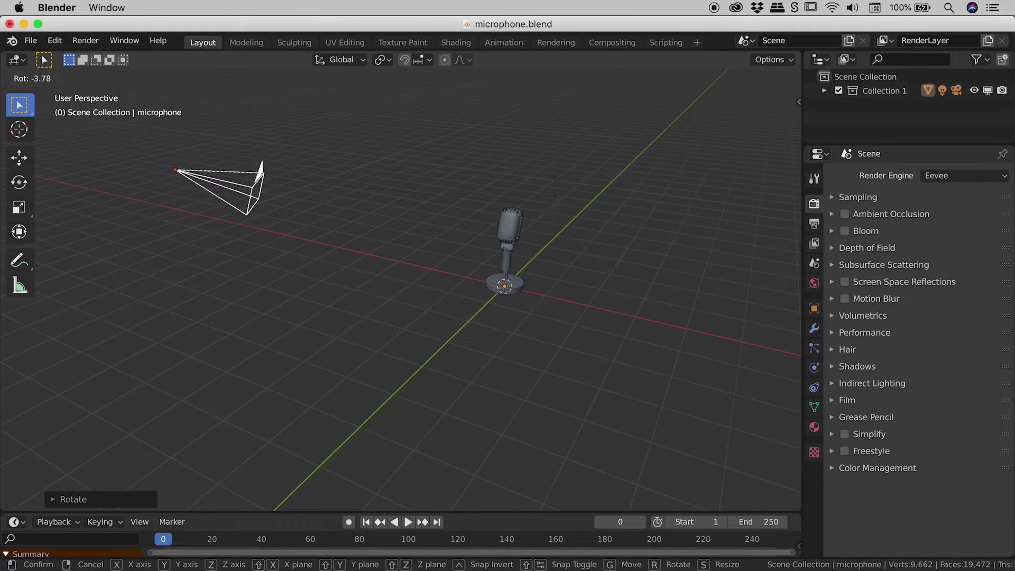
{"action": "left_click", "coordinate": [390, 236]}
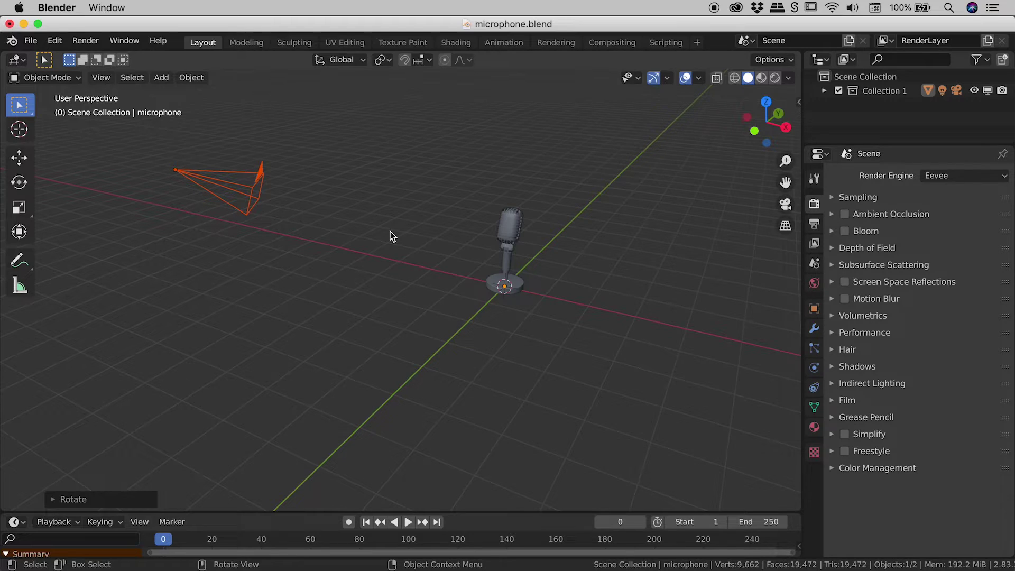
{"action": "left_click", "coordinate": [389, 236]}
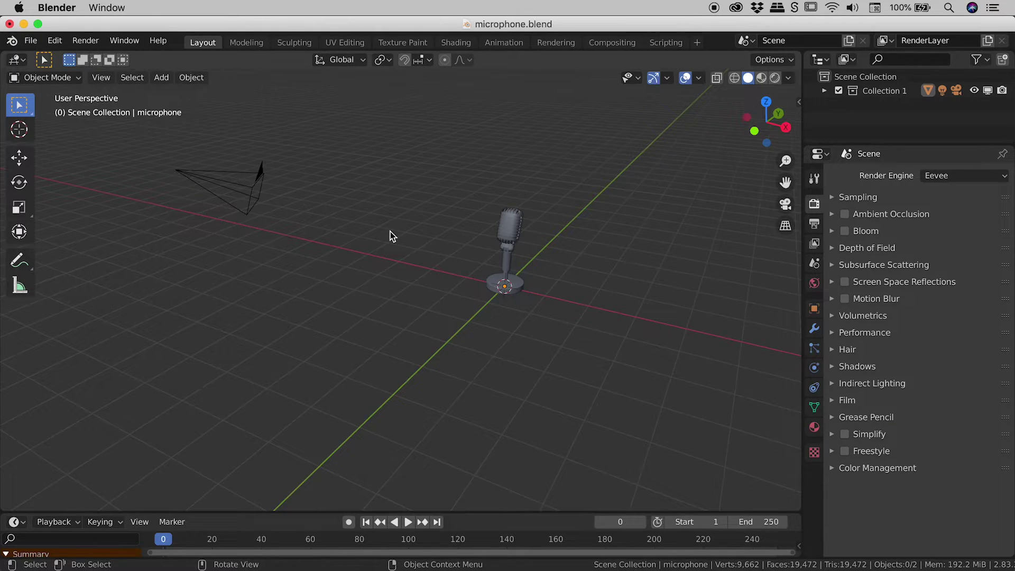
Turn on Lock Camera to View in the sidebar's View tab
{"action": "key", "text": "n"}
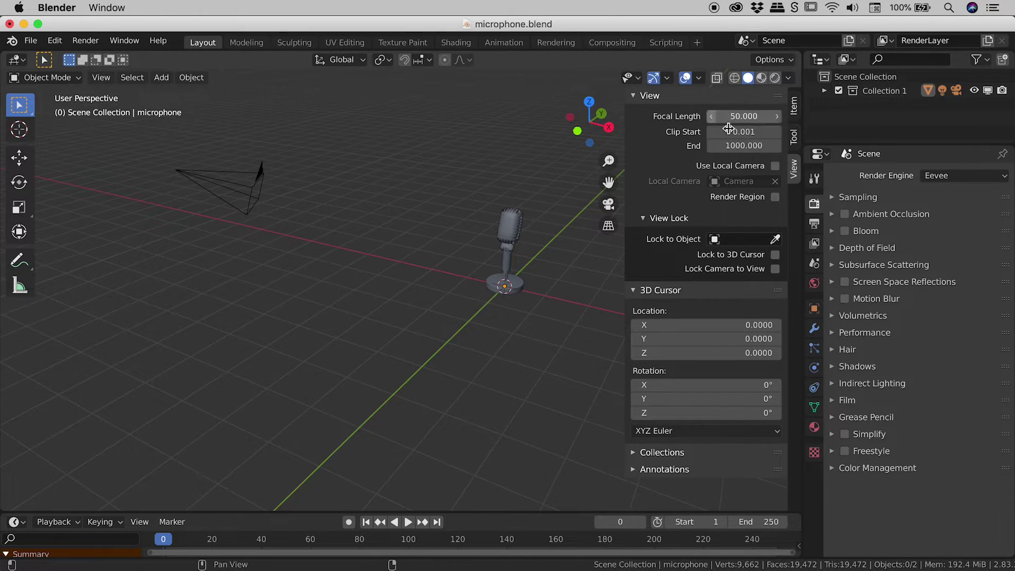
{"action": "left_click", "coordinate": [102, 79]}
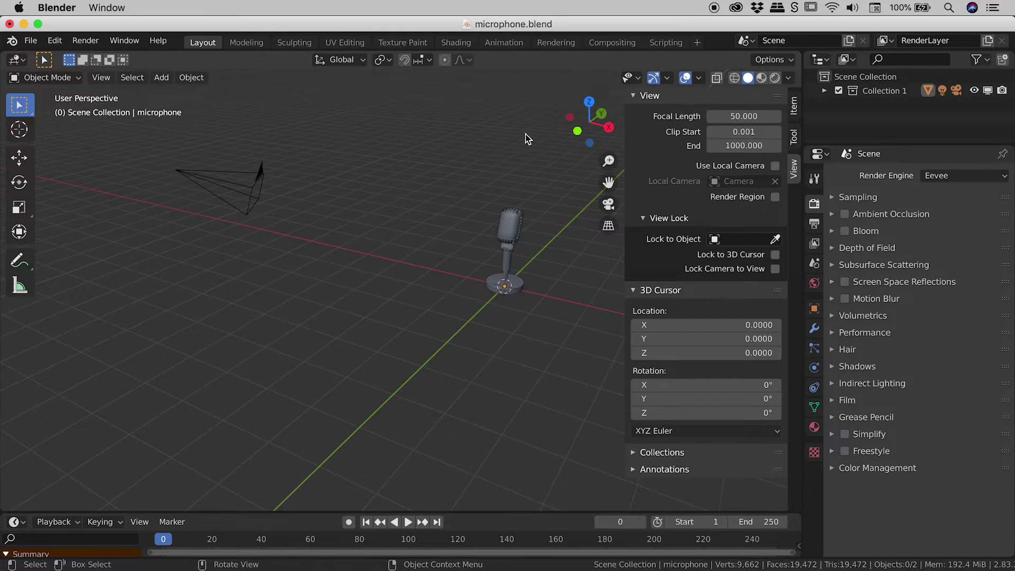
{"action": "left_click", "coordinate": [796, 135]}
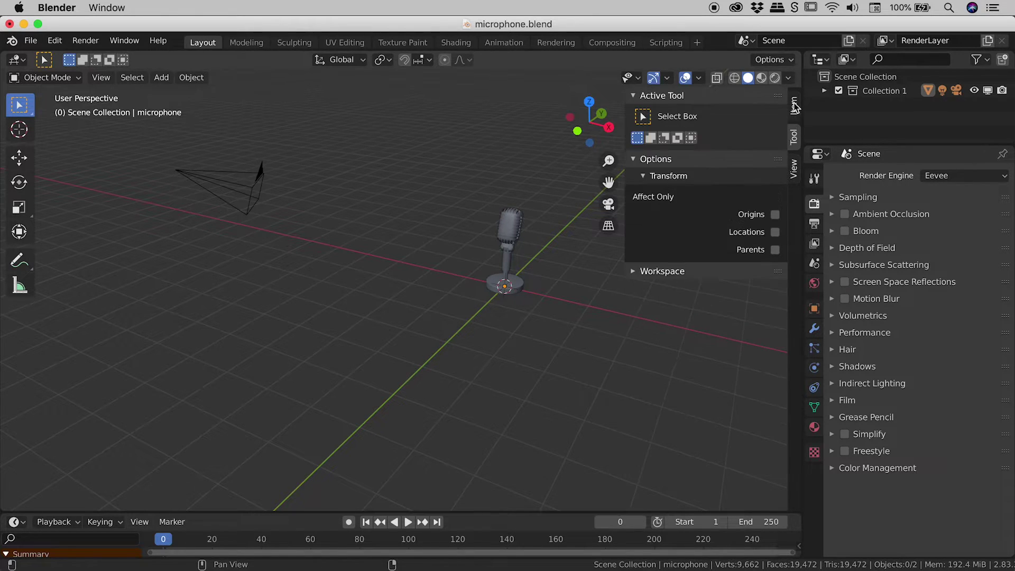
{"action": "left_click", "coordinate": [796, 107]}
{"action": "left_click", "coordinate": [793, 175]}
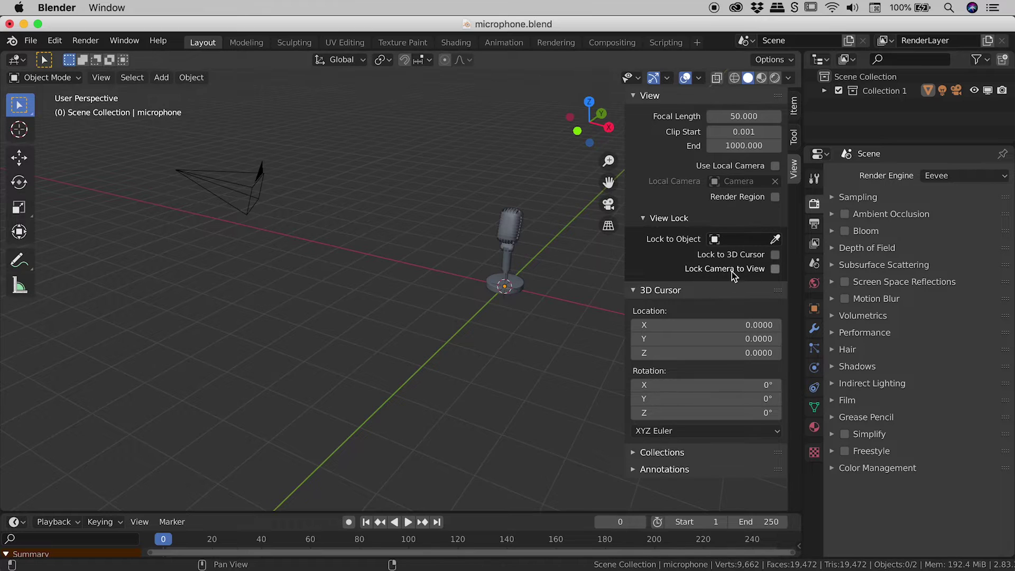
{"action": "left_click", "coordinate": [775, 270]}
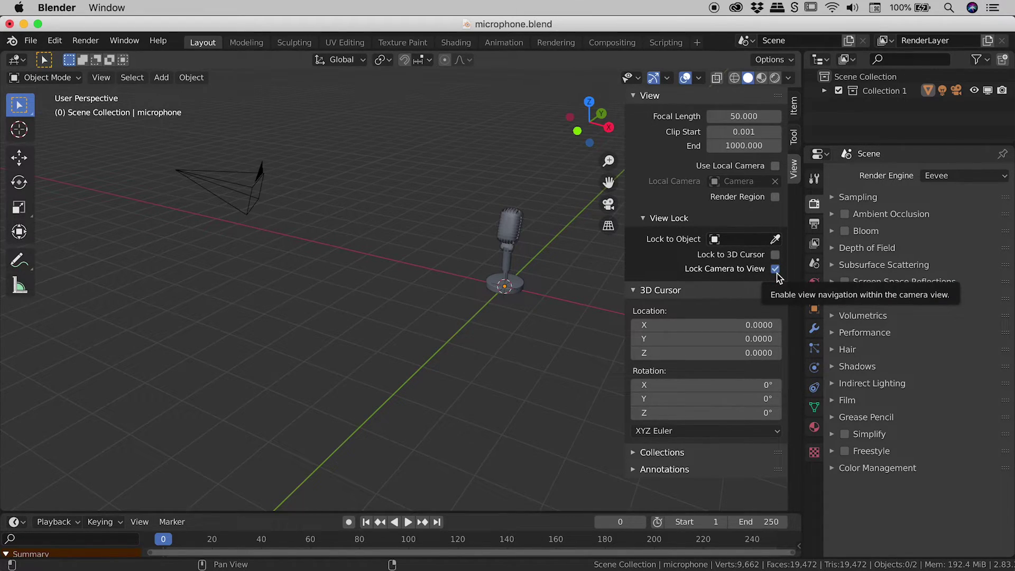
Orbit the locked camera above the microphone, then exit camera view and orbit to find it
{"action": "left_click", "coordinate": [609, 205]}
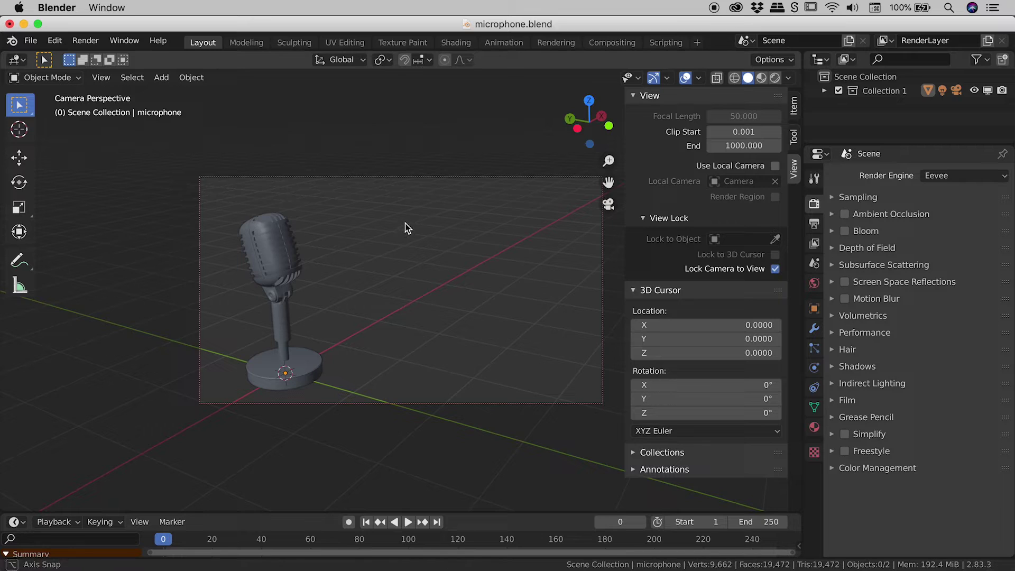
{"action": "mouse_move", "coordinate": [405, 227]}
{"action": "middle_mouse_down"}
{"action": "mouse_move", "coordinate": [408, 317]}
{"action": "mouse_move", "coordinate": [386, 262]}
{"action": "mouse_move", "coordinate": [408, 313]}
{"action": "mouse_move", "coordinate": [425, 410]}
{"action": "mouse_move", "coordinate": [438, 376]}
{"action": "middle_mouse_up"}
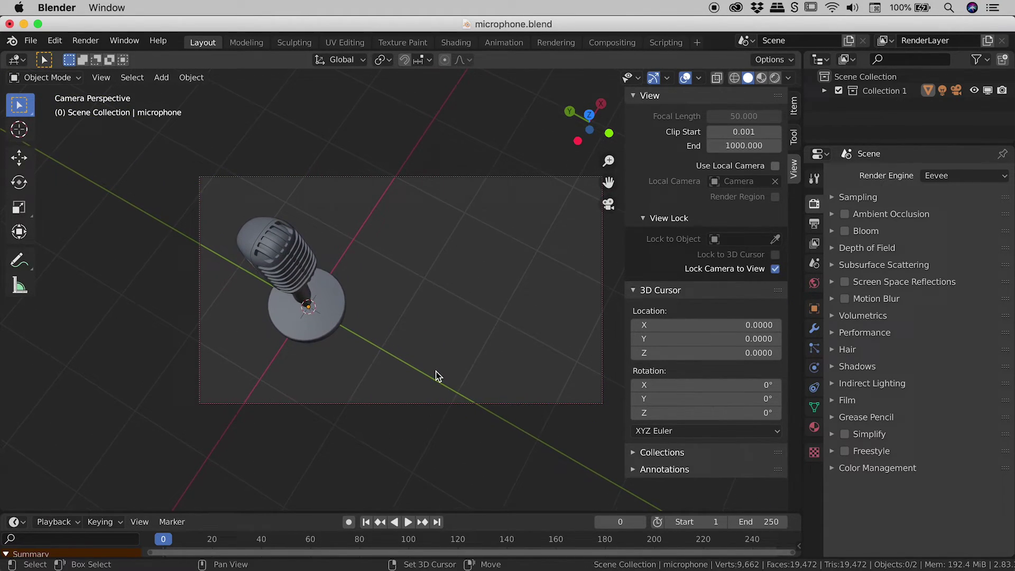
{"action": "left_click", "coordinate": [609, 204]}
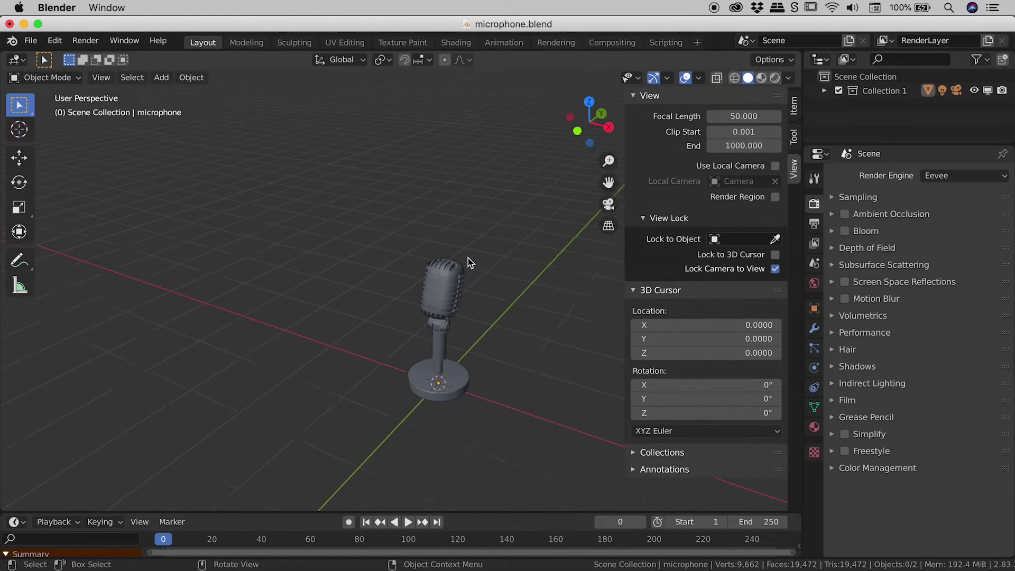
{"action": "mouse_move", "coordinate": [468, 258]}
{"action": "middle_mouse_down"}
{"action": "mouse_move", "coordinate": [412, 261]}
{"action": "mouse_move", "coordinate": [335, 176]}
{"action": "middle_mouse_up"}
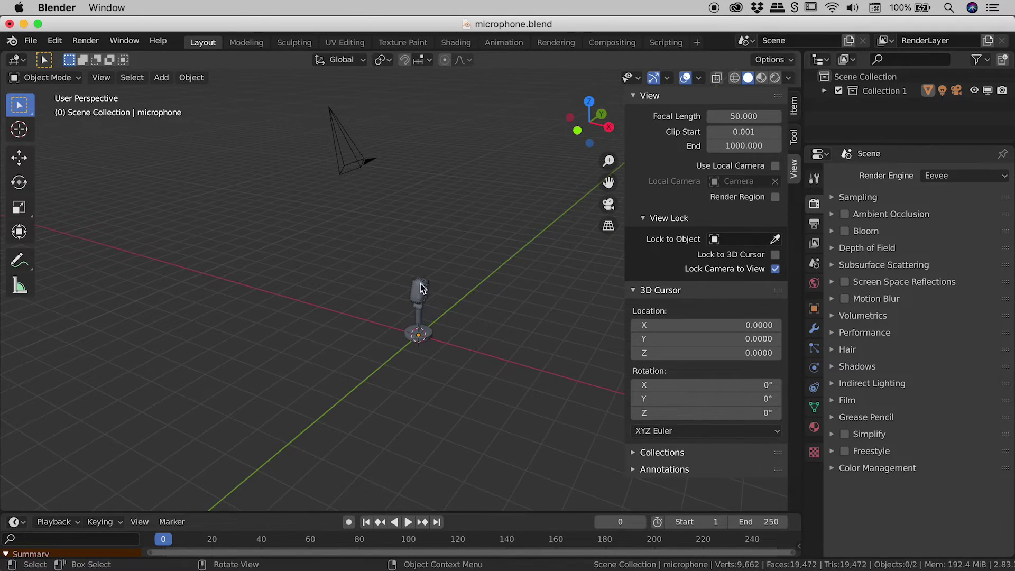
{"action": "mouse_move", "coordinate": [367, 250]}
{"action": "middle_mouse_down"}
{"action": "mouse_move", "coordinate": [367, 259]}
{"action": "mouse_move", "coordinate": [371, 235]}
{"action": "middle_mouse_up"}
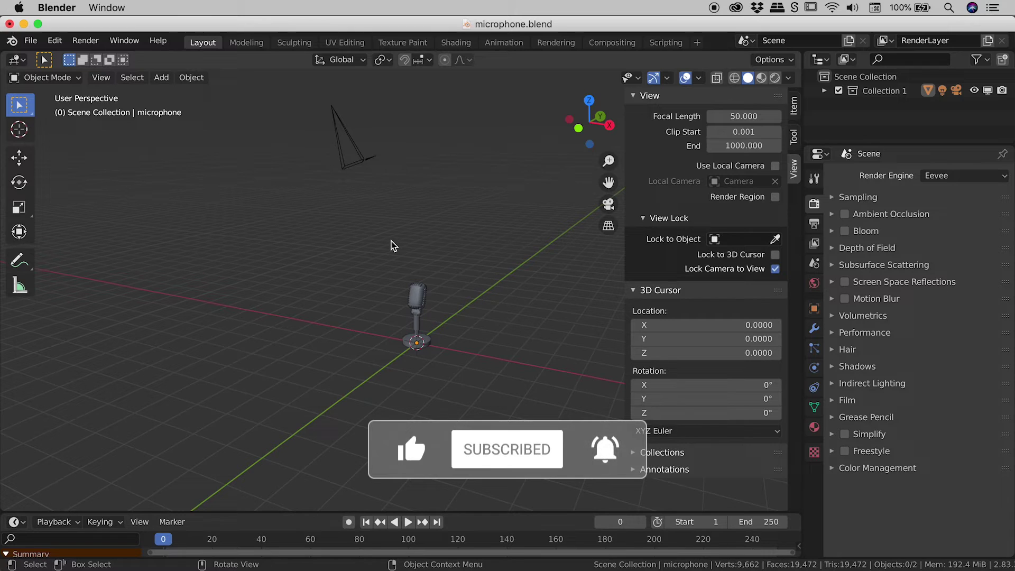
Swing the locked camera low to look up at the microphone, then zoom out to inspect
{"action": "left_click", "coordinate": [608, 205]}
{"action": "middle_click_drag", "start_coordinate": [408, 309], "coordinate": [402, 195]}
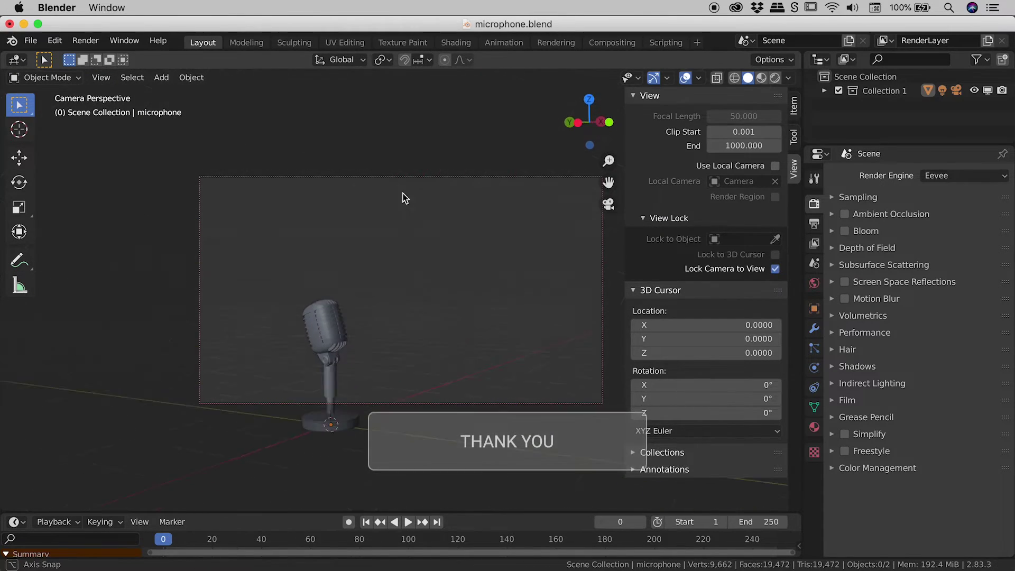
{"action": "mouse_move", "coordinate": [384, 381]}
{"action": "middle_mouse_down"}
{"action": "mouse_move", "coordinate": [408, 317]}
{"action": "mouse_move", "coordinate": [392, 365]}
{"action": "mouse_move", "coordinate": [441, 349]}
{"action": "mouse_move", "coordinate": [460, 299]}
{"action": "mouse_move", "coordinate": [415, 318]}
{"action": "mouse_move", "coordinate": [431, 347]}
{"action": "middle_mouse_up"}
{"action": "left_click", "coordinate": [609, 204]}
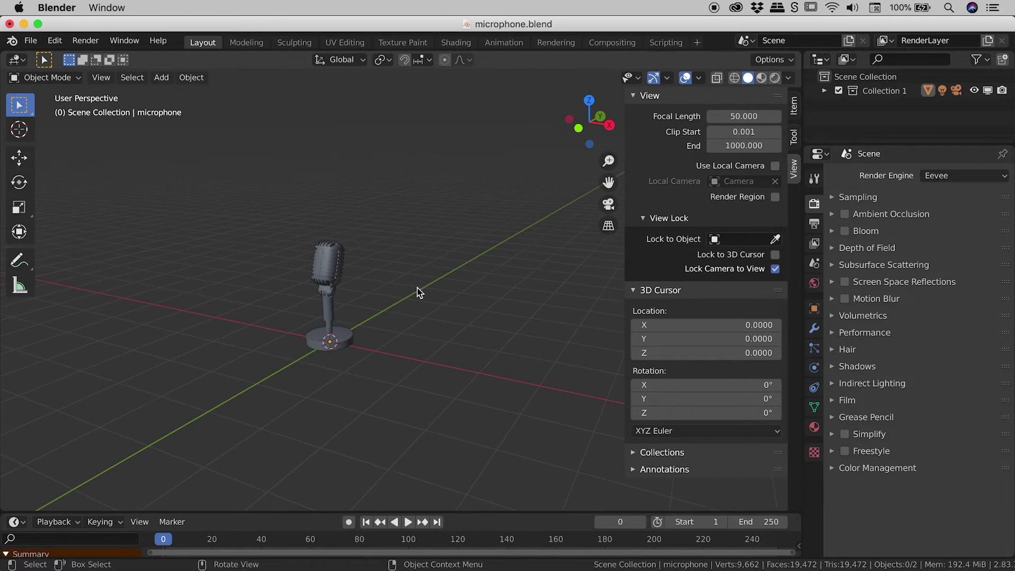
{"action": "scroll", "coordinate": [405, 295], "scroll_direction": "down", "scroll_amount": 2}
{"action": "mouse_move", "coordinate": [414, 380]}
{"action": "middle_mouse_down", "text": "shift"}
{"action": "mouse_move", "coordinate": [431, 292]}
{"action": "mouse_move", "coordinate": [383, 358]}
{"action": "mouse_move", "coordinate": [314, 364]}
{"action": "middle_mouse_up", "text": "shift"}
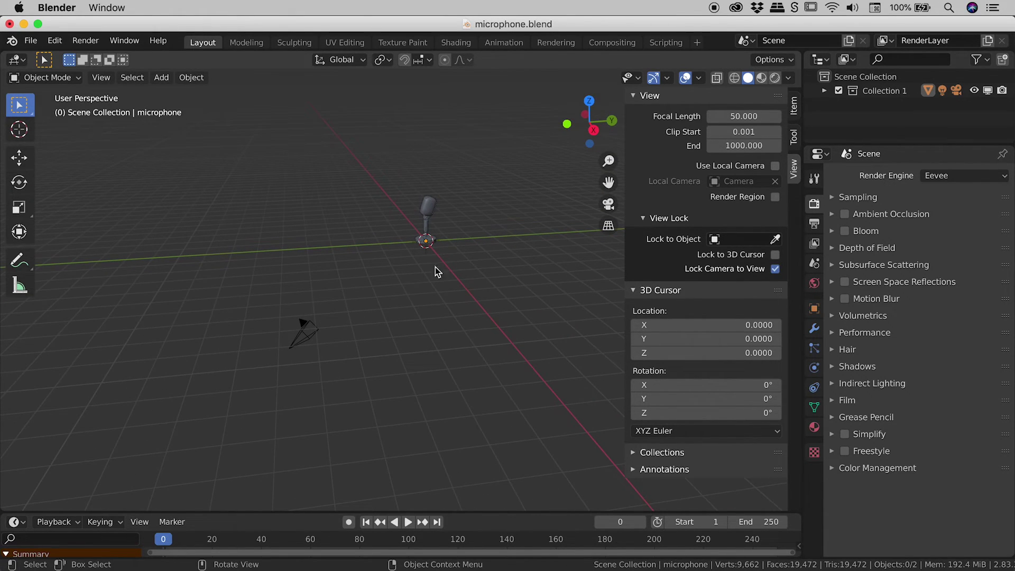
{"action": "mouse_move", "coordinate": [399, 306]}
{"action": "middle_mouse_down"}
{"action": "mouse_move", "coordinate": [461, 347]}
{"action": "mouse_move", "coordinate": [497, 351]}
{"action": "mouse_move", "coordinate": [464, 319]}
{"action": "middle_mouse_up"}
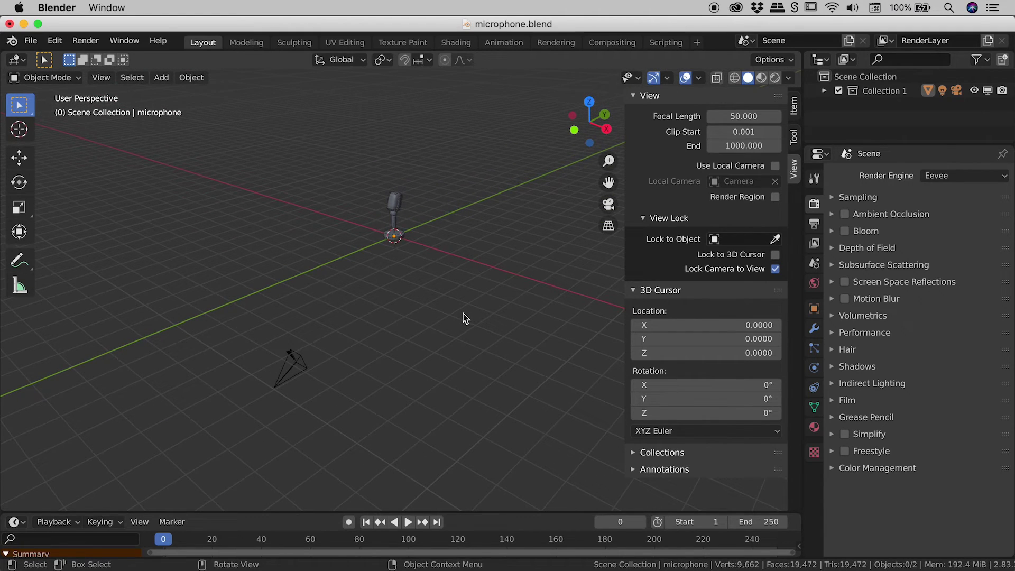